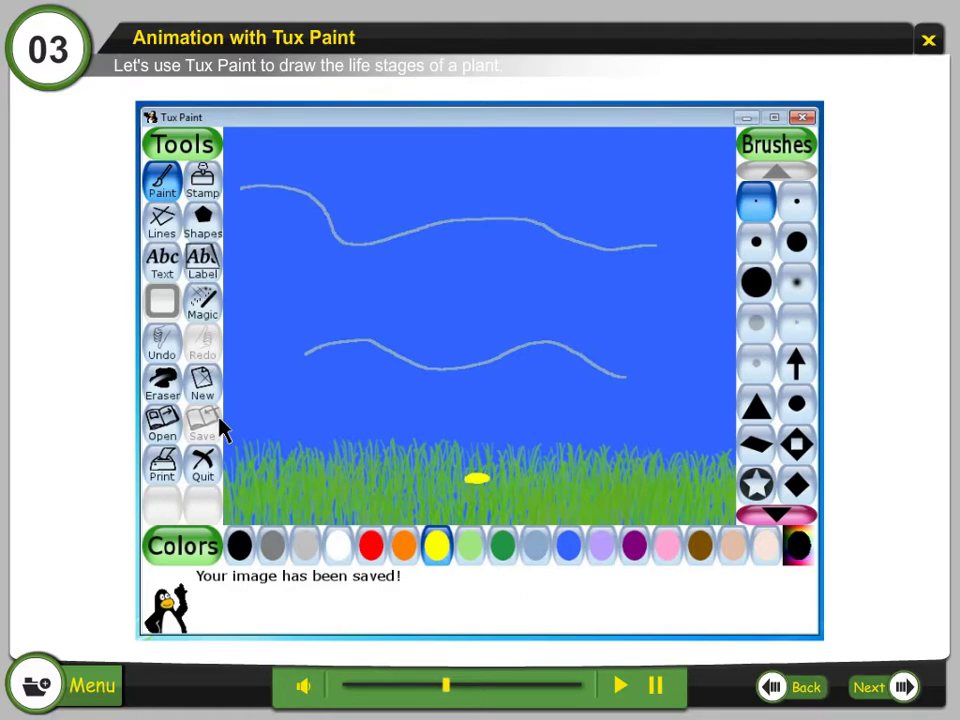
- Start a new drawing on a blue background and cover its lower edge with dark green grass using the Grass effect
{"action": "left_click", "coordinate": [214, 392]}
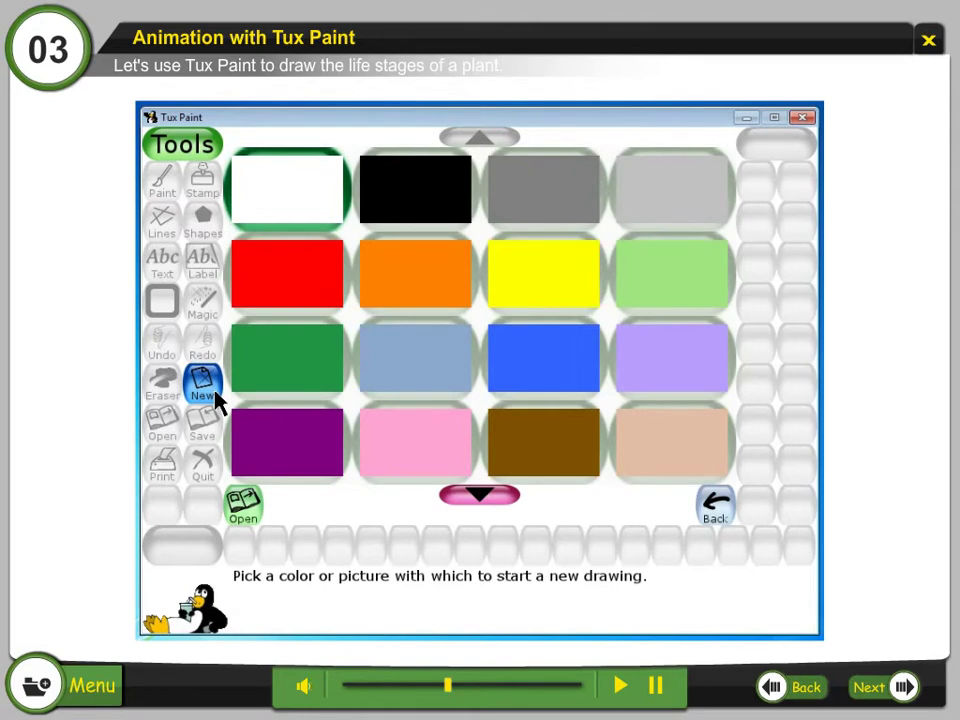
{"action": "left_click", "coordinate": [543, 341]}
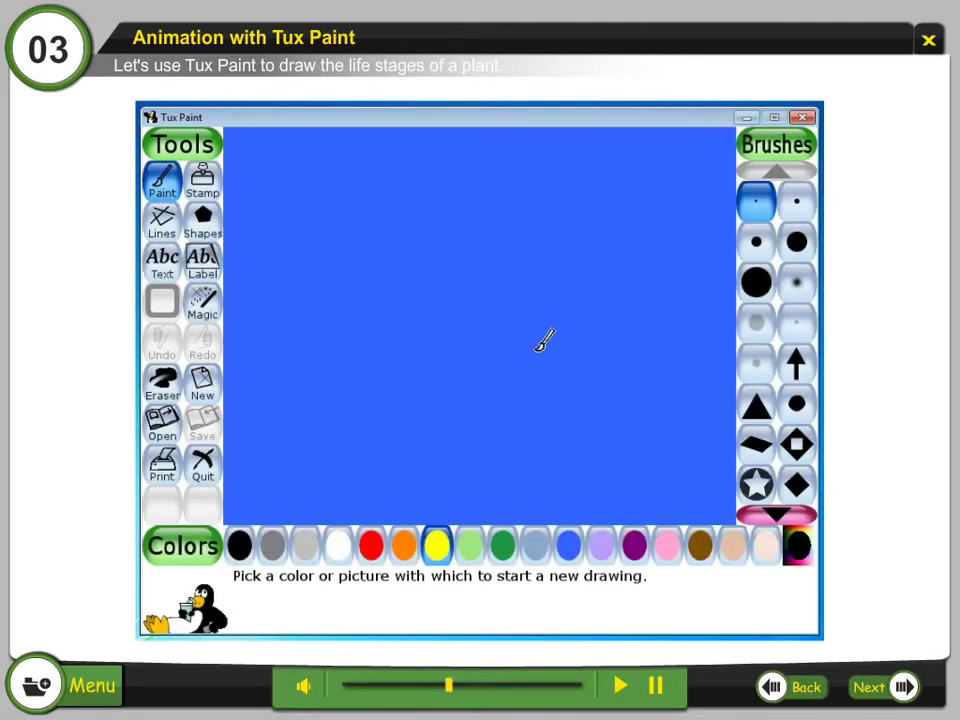
{"action": "left_click", "coordinate": [205, 305]}
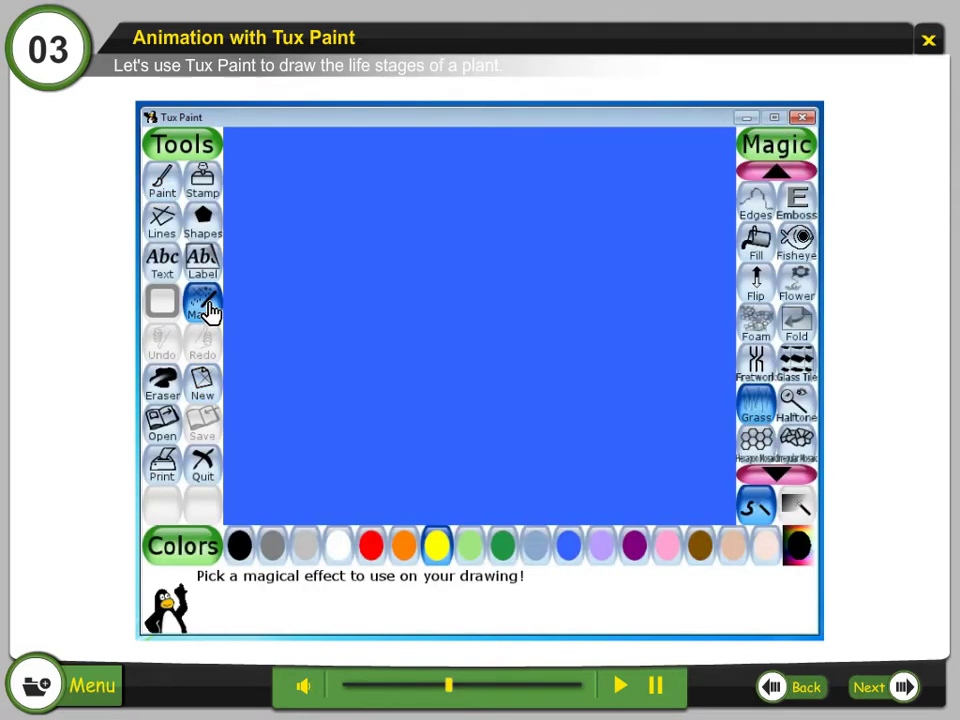
{"action": "left_click", "coordinate": [508, 560]}
{"action": "mouse_move", "coordinate": [249, 504]}
{"action": "left_mouse_down"}
{"action": "mouse_move", "coordinate": [670, 488]}
{"action": "mouse_move", "coordinate": [467, 495]}
{"action": "left_mouse_up"}
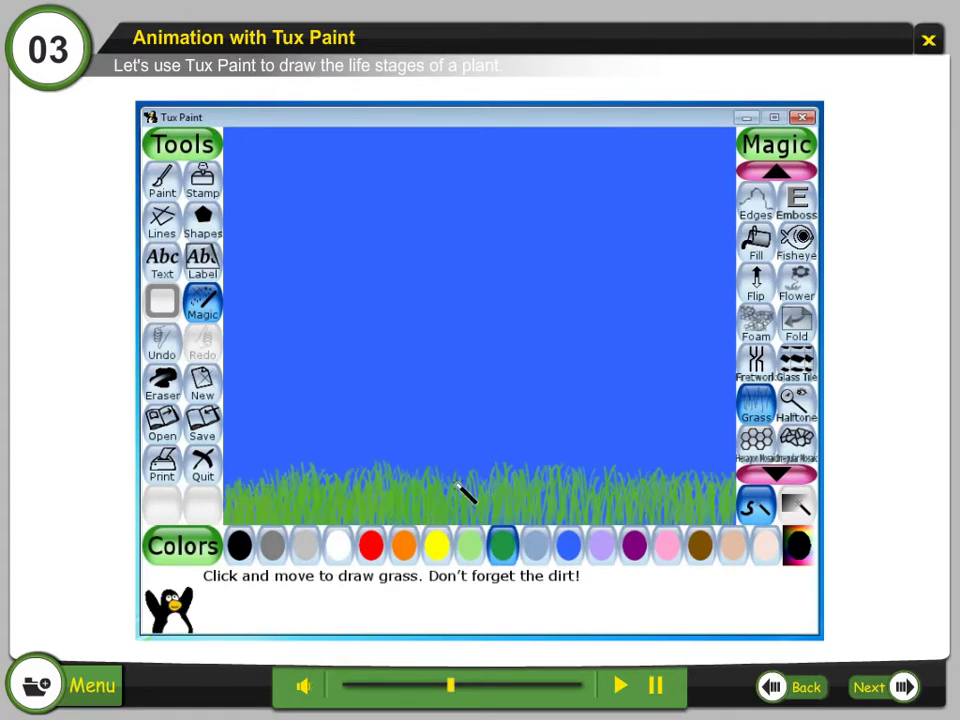
- Paint a small yellow oval seed in the middle of the grass with the smallest round brush
{"action": "left_click", "coordinate": [172, 186]}
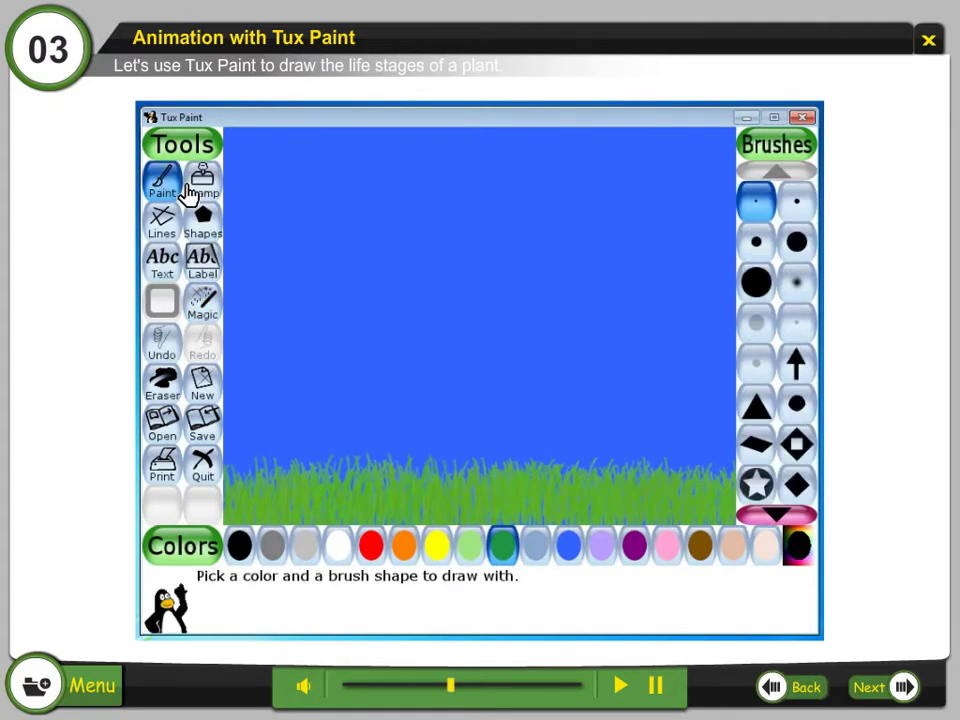
{"action": "left_click", "coordinate": [438, 546]}
{"action": "left_click_drag", "start_coordinate": [463, 492], "coordinate": [481, 489]}
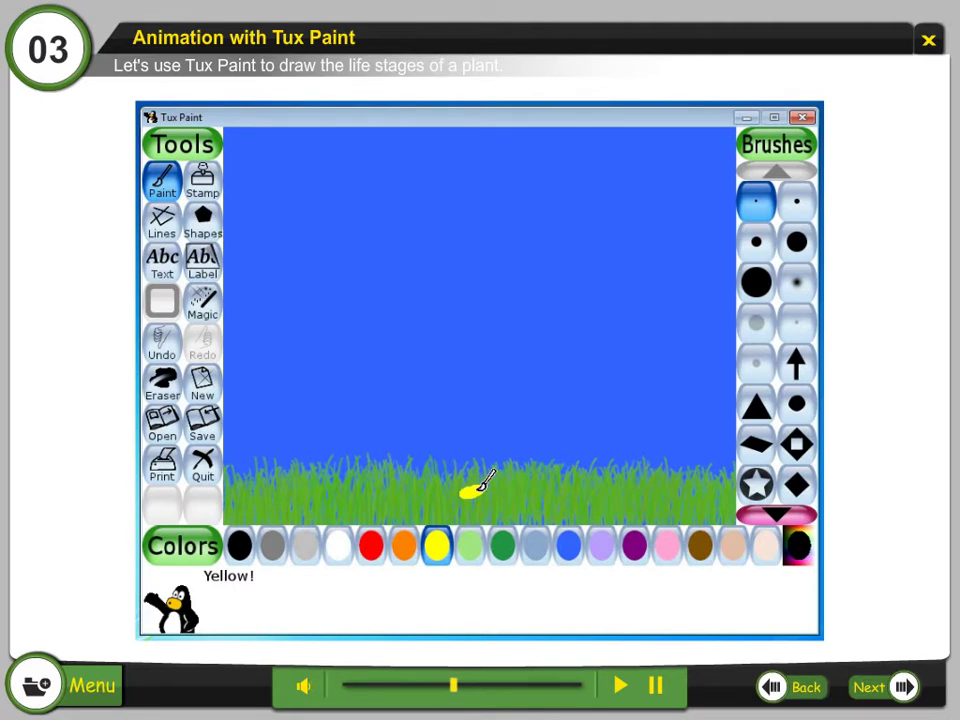
- Cover the whole seed picture with raindrops using the Rain effect and save the drawing
{"action": "left_click", "coordinate": [207, 306]}
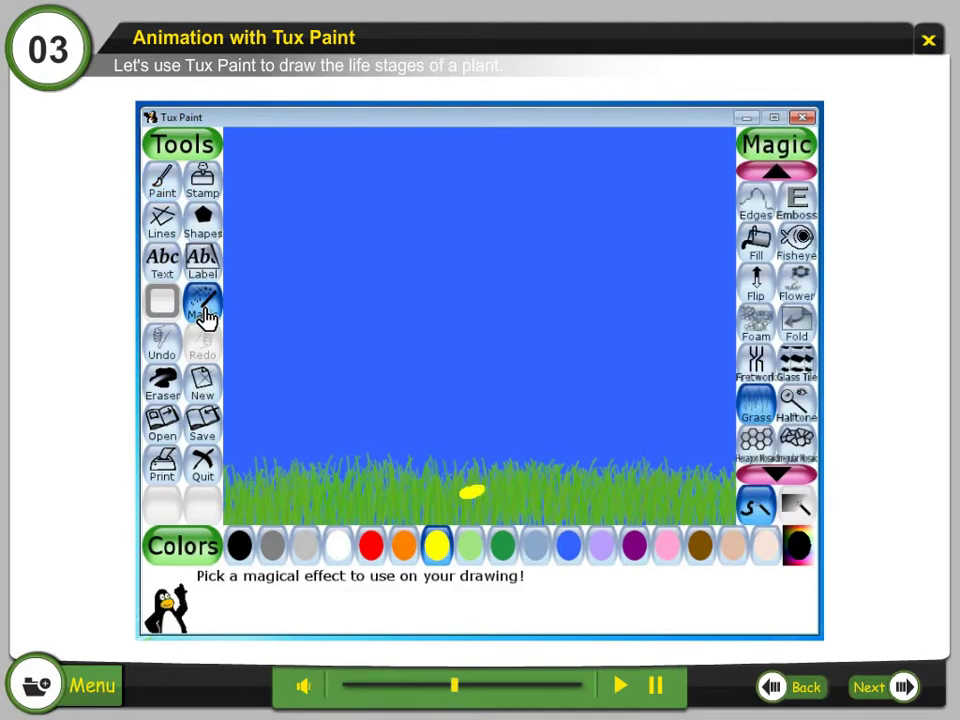
{"action": "left_click", "coordinate": [777, 470]}
{"action": "left_click", "coordinate": [796, 405]}
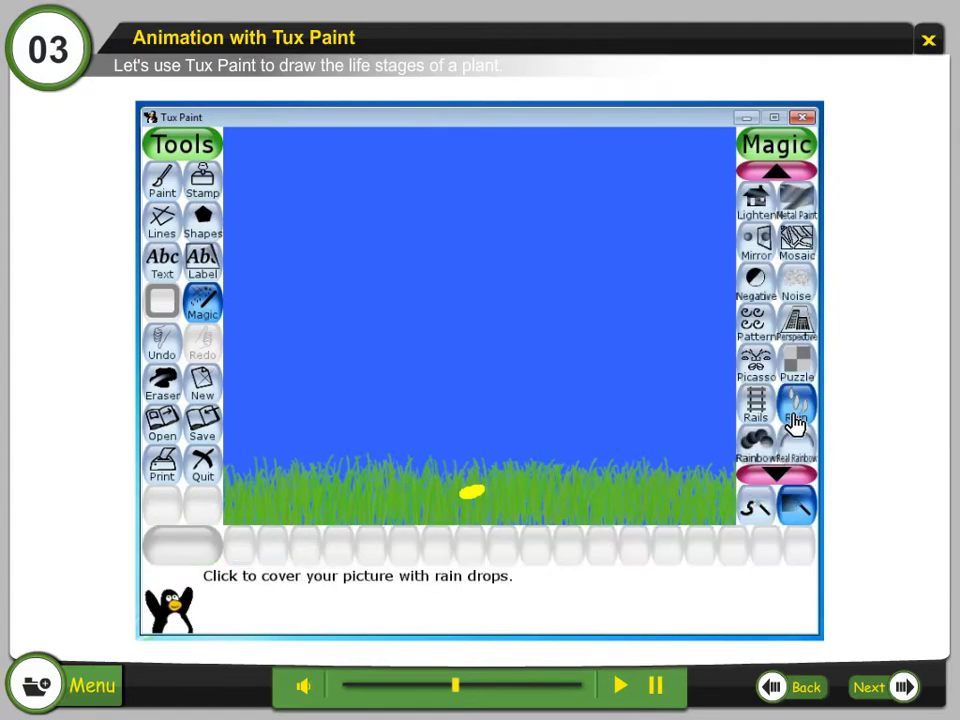
{"action": "left_click", "coordinate": [518, 422]}
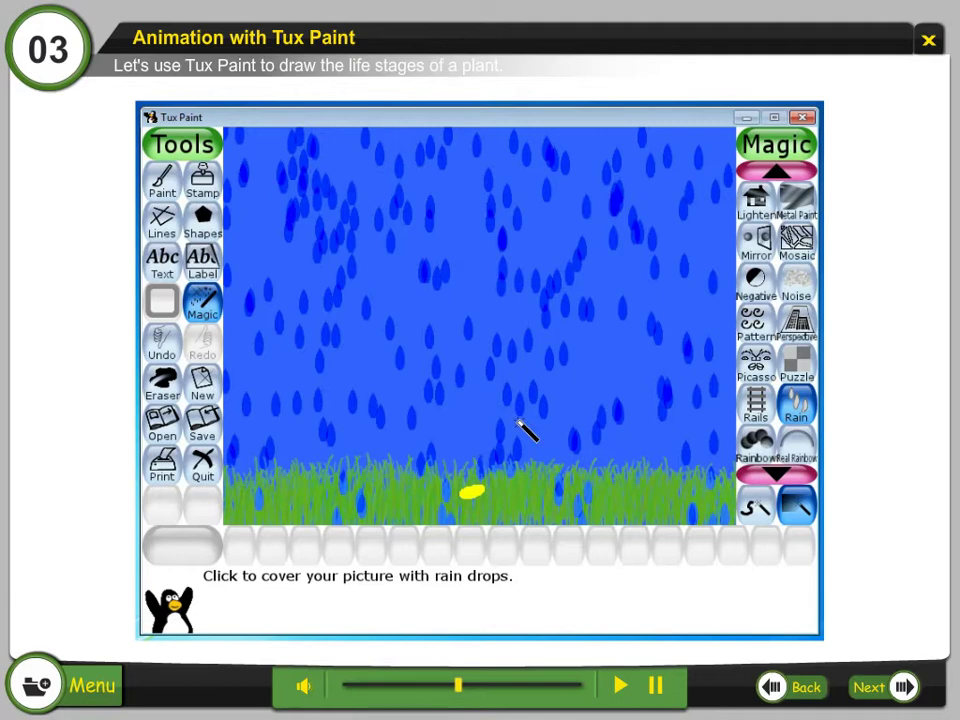
{"action": "left_click", "coordinate": [202, 430]}
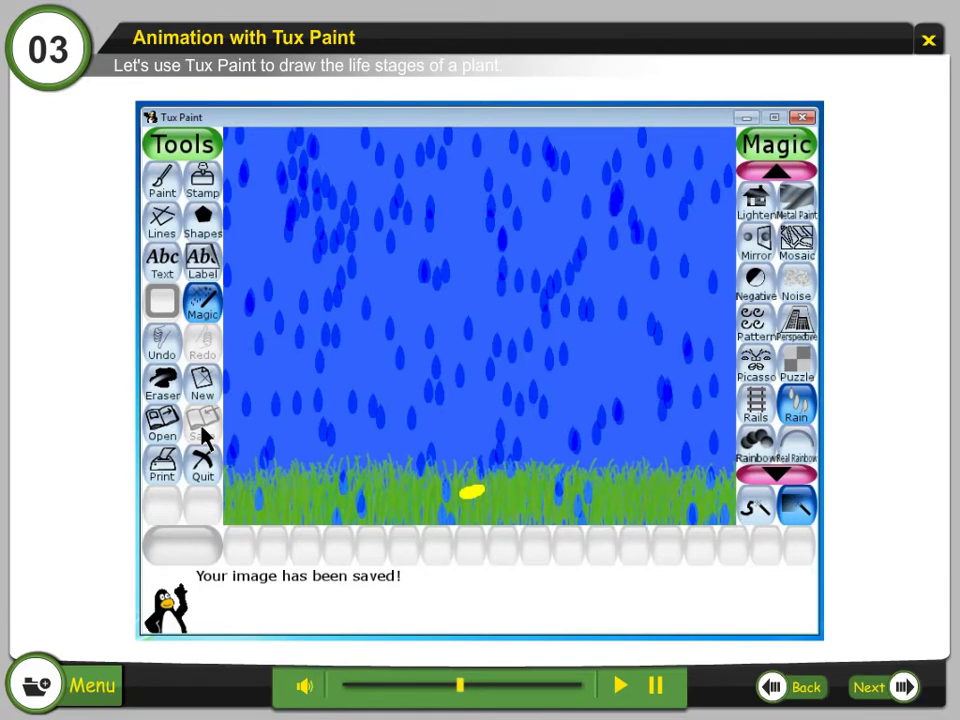
- Start another blue drawing and paint wavy brown ground across its lower part with a large round brush
{"action": "left_click", "coordinate": [200, 385]}
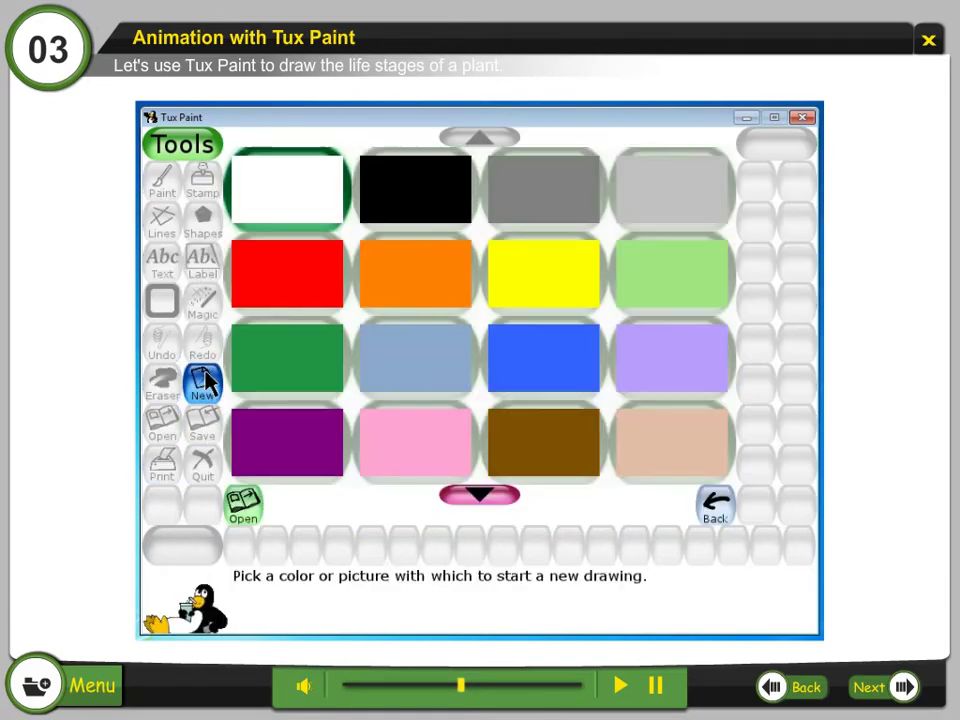
{"action": "left_click", "coordinate": [537, 366]}
{"action": "left_click", "coordinate": [537, 366]}
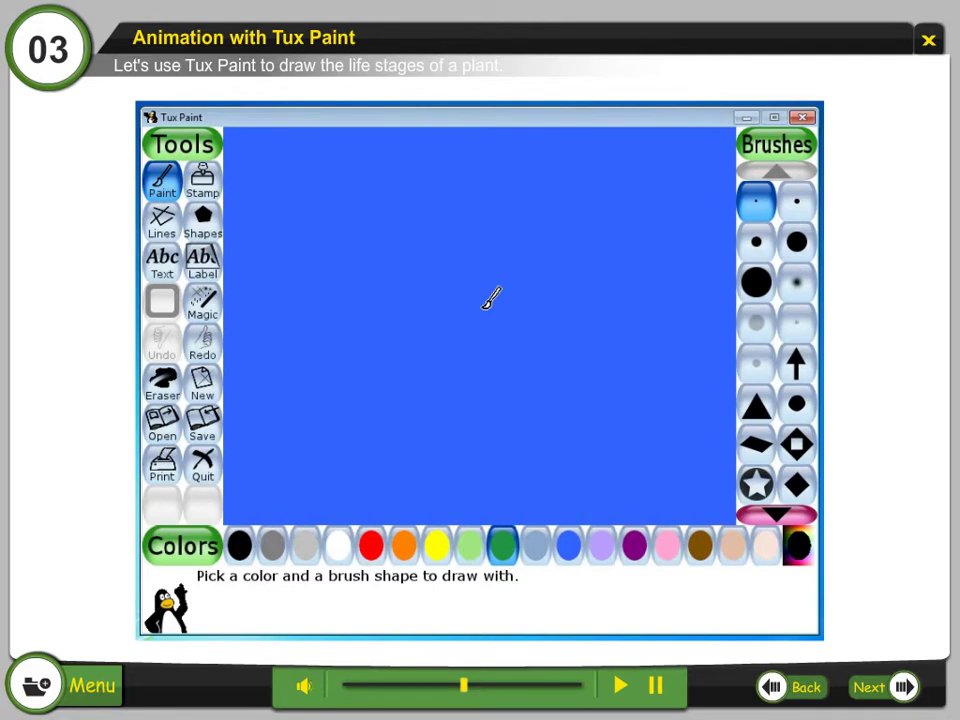
{"action": "left_click", "coordinate": [698, 548]}
{"action": "left_click", "coordinate": [796, 241]}
{"action": "mouse_move", "coordinate": [240, 450]}
{"action": "left_mouse_down"}
{"action": "mouse_move", "coordinate": [380, 474]}
{"action": "mouse_move", "coordinate": [735, 440]}
{"action": "mouse_move", "coordinate": [236, 493]}
{"action": "mouse_move", "coordinate": [264, 563]}
{"action": "mouse_move", "coordinate": [720, 458]}
{"action": "mouse_move", "coordinate": [268, 424]}
{"action": "left_mouse_up"}
- Cover the brown ground with dark green grass using the Grass effect
{"action": "left_click", "coordinate": [202, 300]}
{"action": "left_click", "coordinate": [502, 545]}
{"action": "mouse_move", "coordinate": [235, 500]}
{"action": "left_mouse_down"}
{"action": "mouse_move", "coordinate": [730, 495]}
{"action": "mouse_move", "coordinate": [214, 476]}
{"action": "mouse_move", "coordinate": [237, 432]}
{"action": "left_mouse_up"}
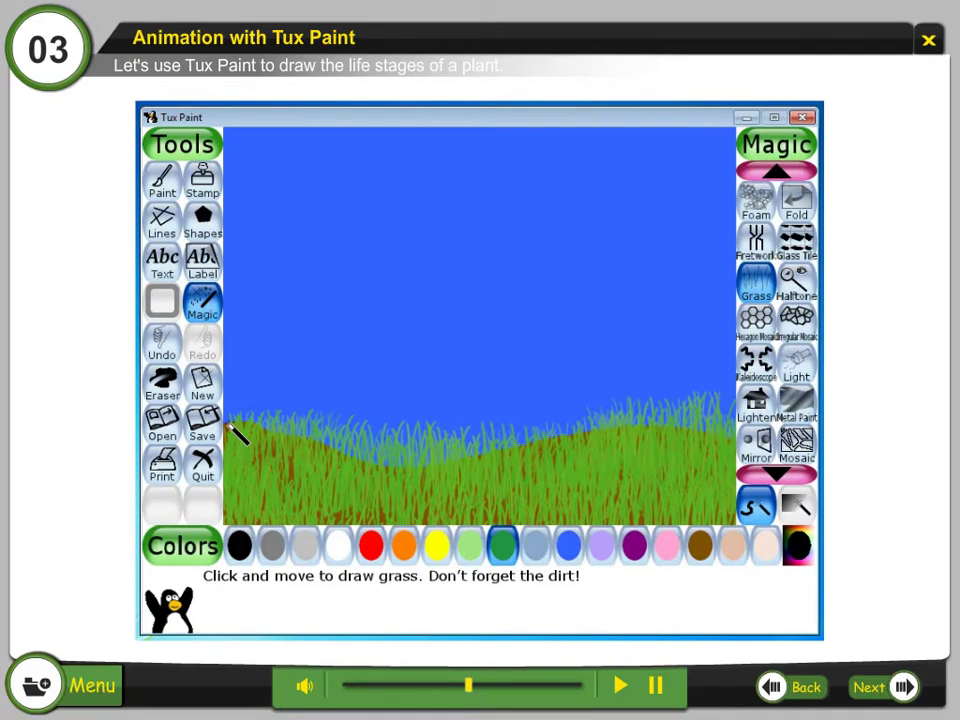
- Stamp a small eggplant plant with fruit onto the grassy ground near the middle of the drawing
{"action": "left_click", "coordinate": [203, 192]}
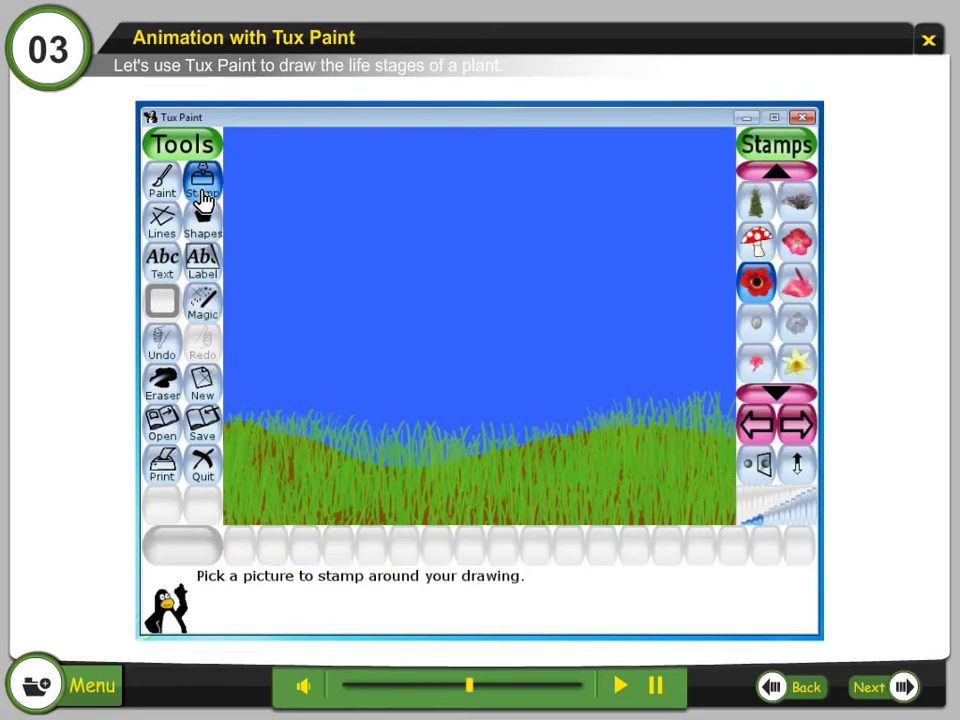
{"action": "left_click", "coordinate": [776, 174]}
{"action": "left_click", "coordinate": [762, 210]}
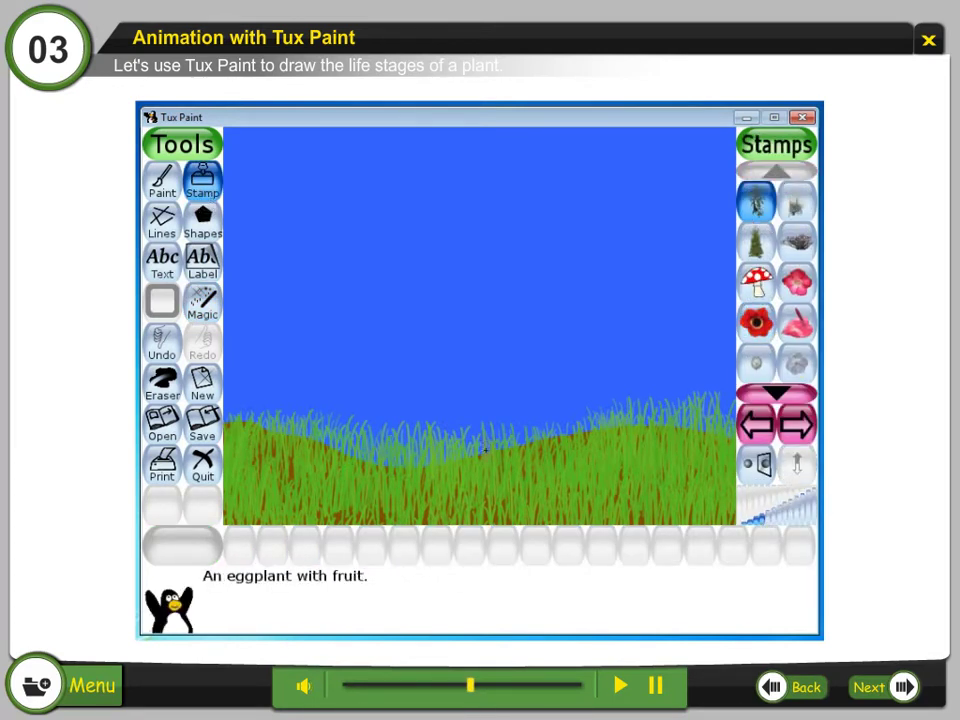
{"action": "left_click", "coordinate": [470, 448]}
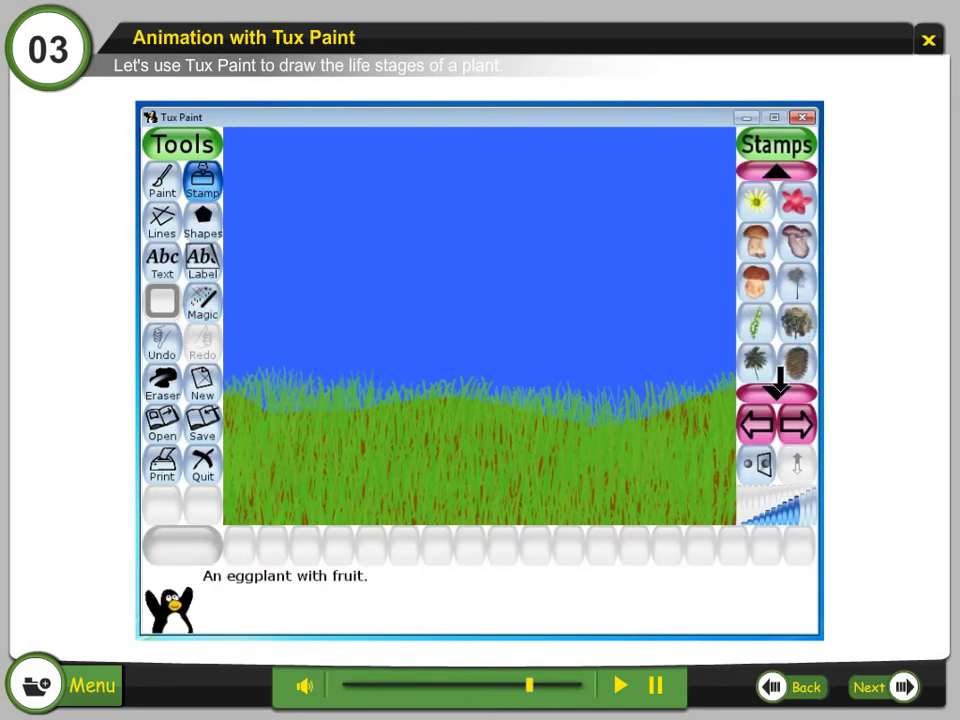
- Stamp the bare thin-trunked tree in the centre of the drawing, with its base on the grass
{"action": "left_click", "coordinate": [797, 282]}
{"action": "left_click", "coordinate": [481, 277]}
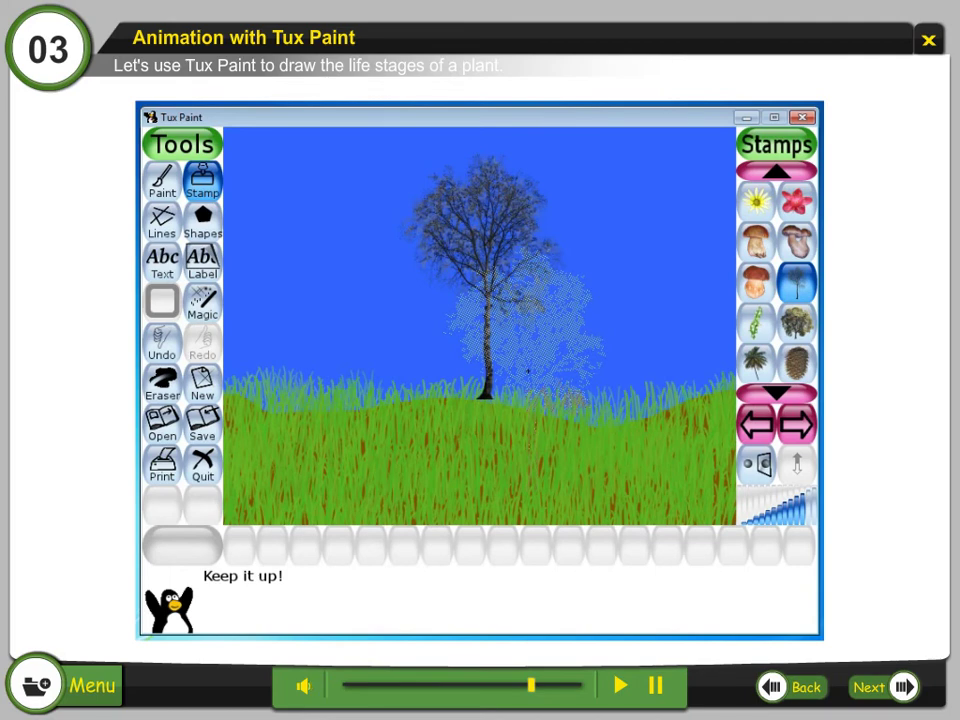
{"action": "left_click", "coordinate": [162, 180]}
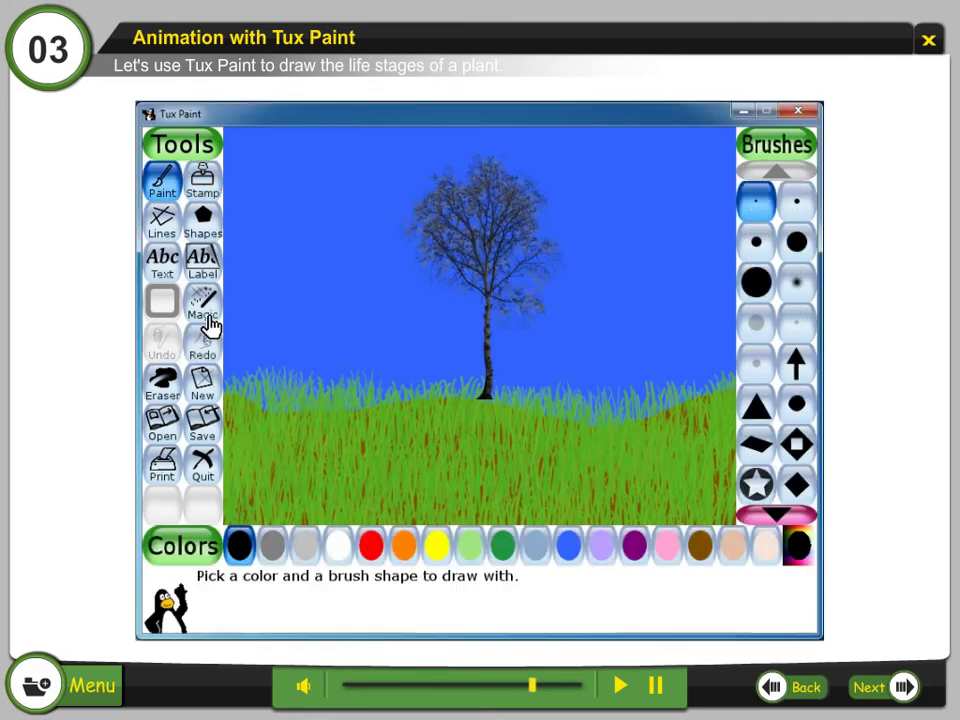
- Paint more dark green grass over the ground below the bare tree and save the drawing
{"action": "left_click", "coordinate": [203, 302]}
{"action": "left_click", "coordinate": [758, 405]}
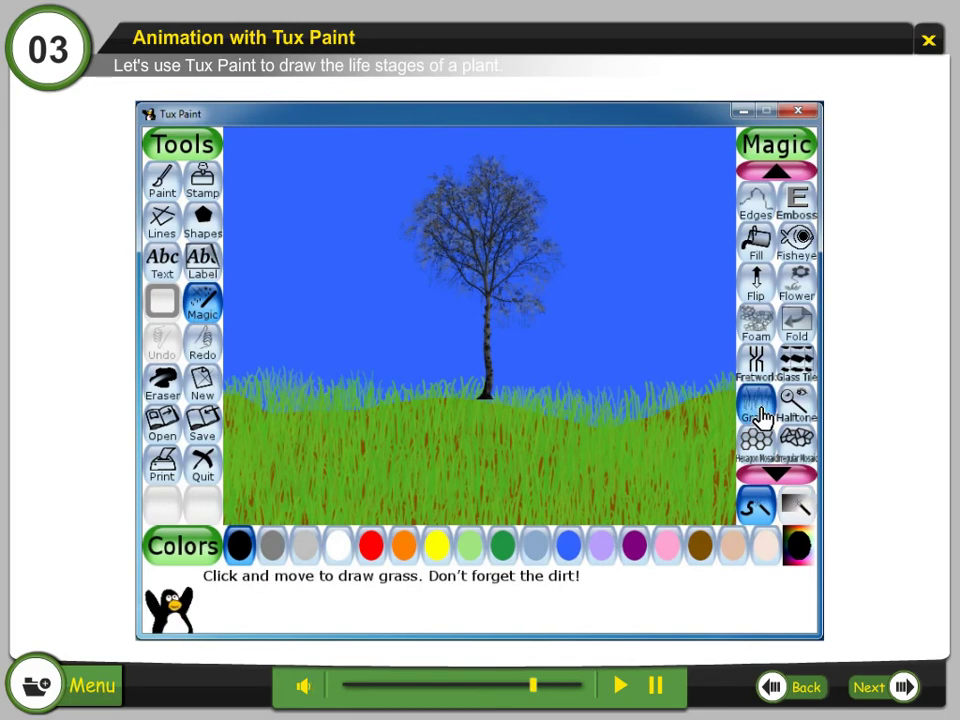
{"action": "left_click", "coordinate": [503, 545]}
{"action": "mouse_move", "coordinate": [476, 469]}
{"action": "left_mouse_down"}
{"action": "mouse_move", "coordinate": [693, 430]}
{"action": "mouse_move", "coordinate": [593, 476]}
{"action": "mouse_move", "coordinate": [489, 480]}
{"action": "left_mouse_up"}
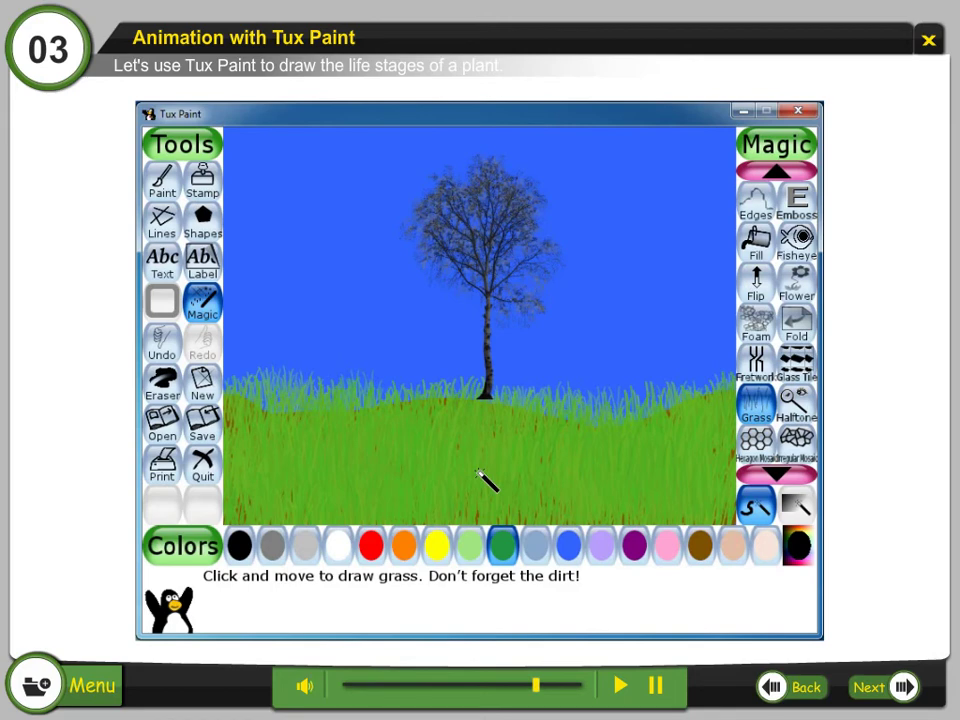
{"action": "left_click", "coordinate": [211, 424]}
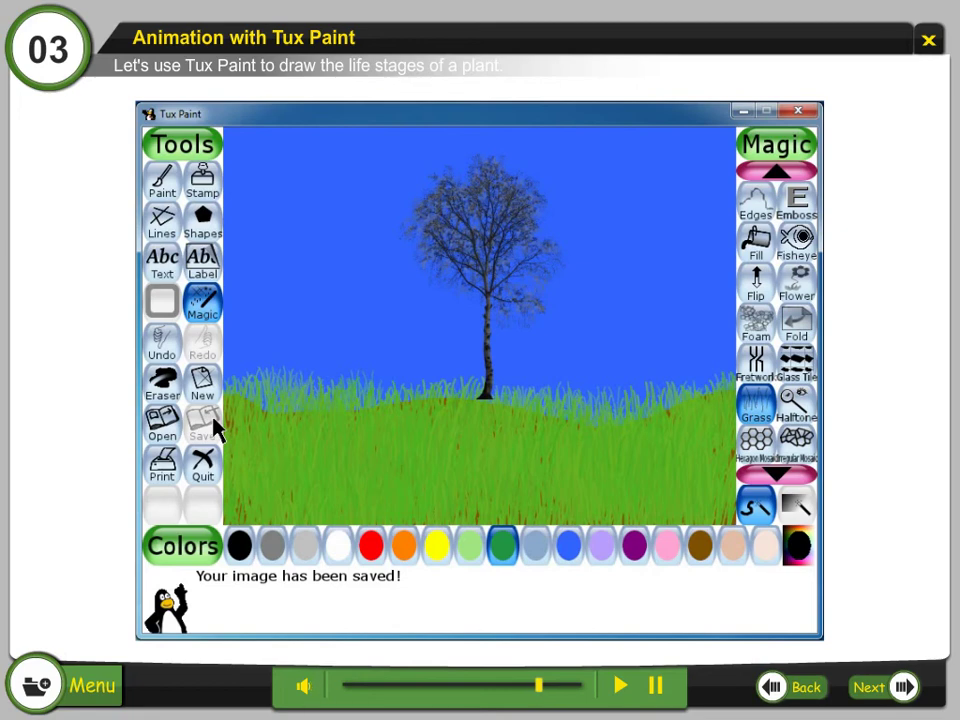
- Start a new blue drawing and paint wavy brown ground across its lower part
{"action": "left_click", "coordinate": [208, 392]}
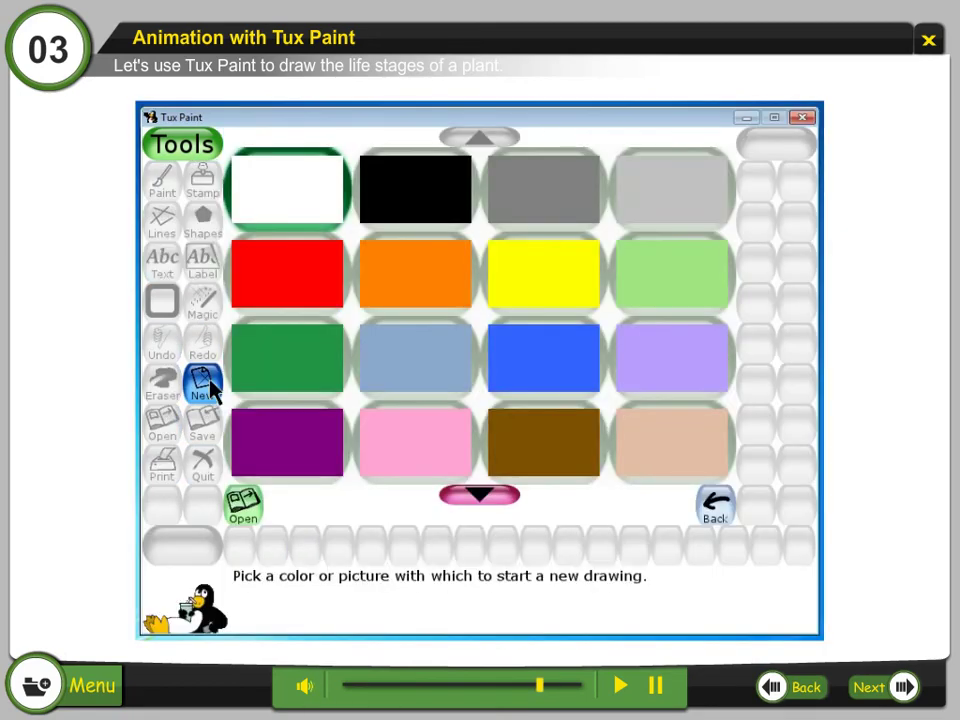
{"action": "left_click", "coordinate": [557, 390]}
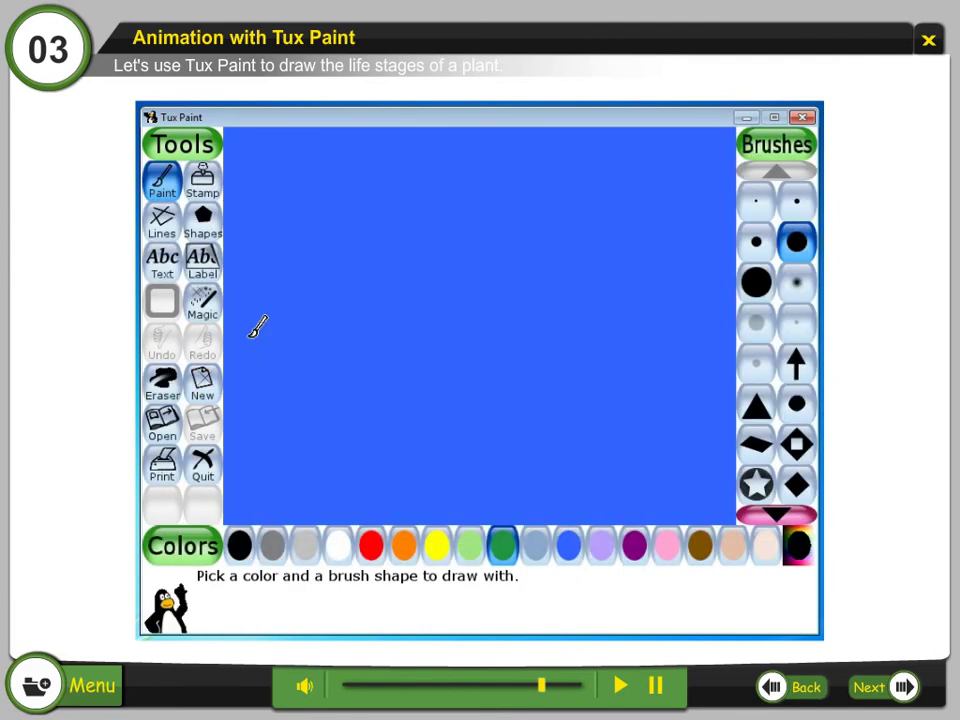
{"action": "left_click", "coordinate": [700, 545]}
{"action": "mouse_move", "coordinate": [226, 396]}
{"action": "left_mouse_down"}
{"action": "mouse_move", "coordinate": [765, 440]}
{"action": "mouse_move", "coordinate": [718, 439]}
{"action": "mouse_move", "coordinate": [568, 484]}
{"action": "mouse_move", "coordinate": [246, 476]}
{"action": "mouse_move", "coordinate": [278, 428]}
{"action": "mouse_move", "coordinate": [416, 428]}
{"action": "left_mouse_up"}
- Cover the new drawing's brown ground with dark green grass using the Grass effect
{"action": "left_click", "coordinate": [204, 322]}
{"action": "left_click", "coordinate": [502, 545]}
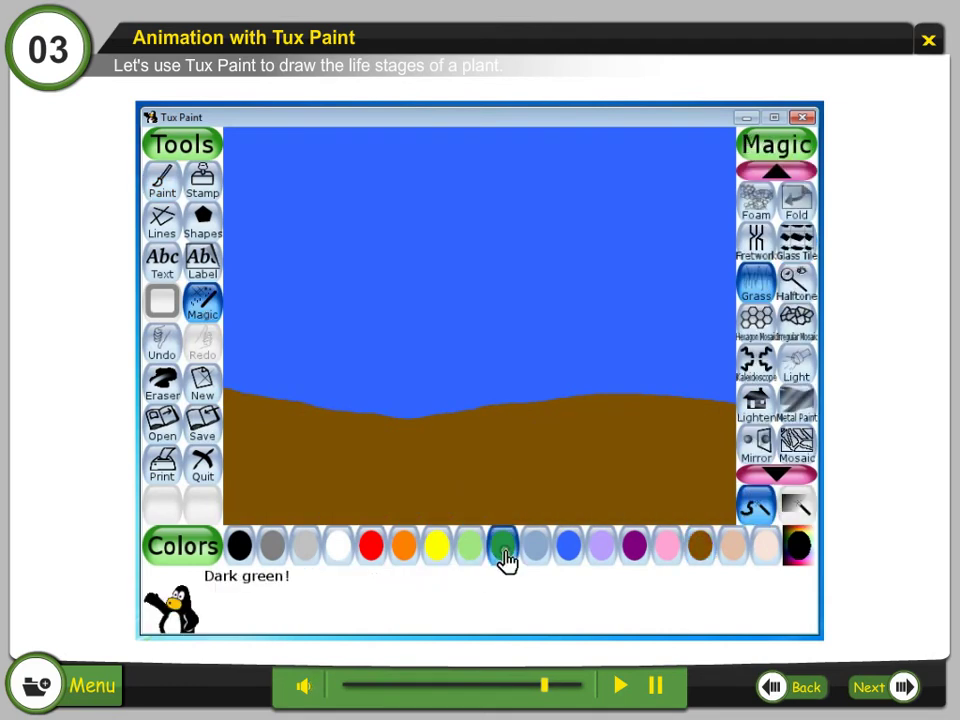
{"action": "mouse_move", "coordinate": [718, 435]}
{"action": "left_mouse_down"}
{"action": "mouse_move", "coordinate": [653, 418]}
{"action": "mouse_move", "coordinate": [197, 407]}
{"action": "mouse_move", "coordinate": [733, 468]}
{"action": "mouse_move", "coordinate": [724, 399]}
{"action": "mouse_move", "coordinate": [268, 456]}
{"action": "left_mouse_up"}
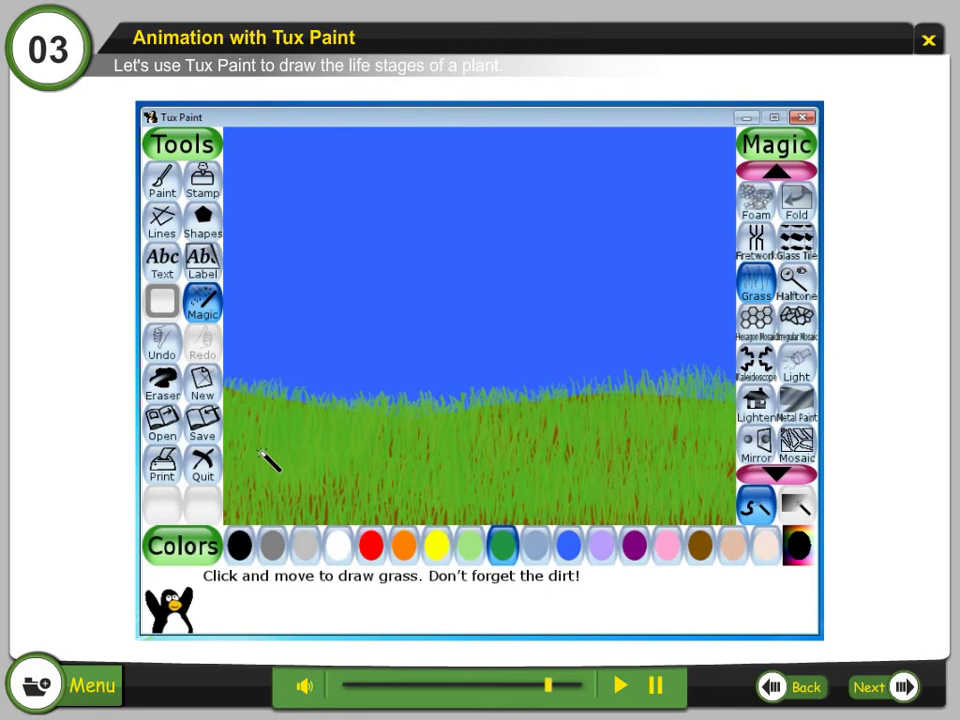
- Stamp the large leafy tree in the centre of the drawing, with its trunk on the grass
{"action": "left_click", "coordinate": [202, 182]}
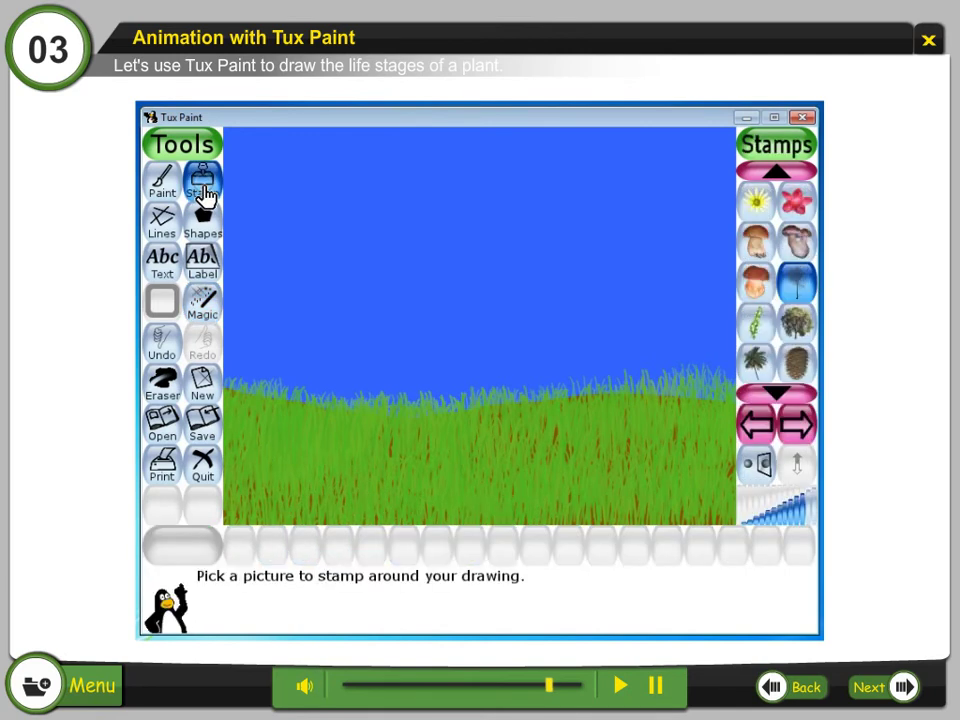
{"action": "left_click", "coordinate": [799, 326]}
{"action": "left_click", "coordinate": [480, 282]}
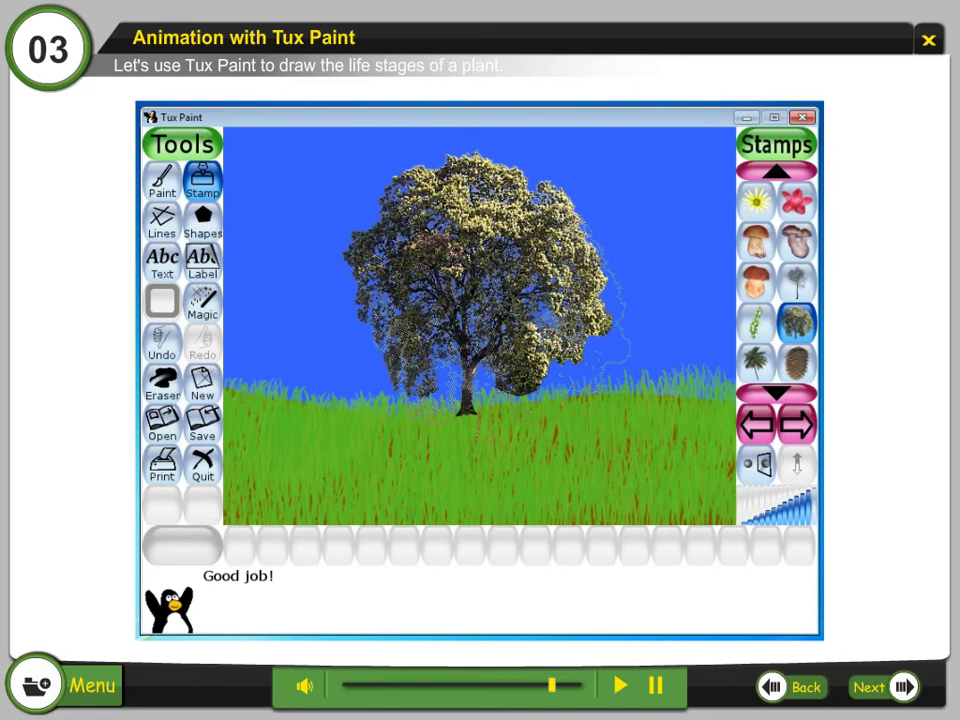
- Paint more grass over the ground below the leafy tree with the Grass effect and save the drawing
{"action": "left_click", "coordinate": [205, 305]}
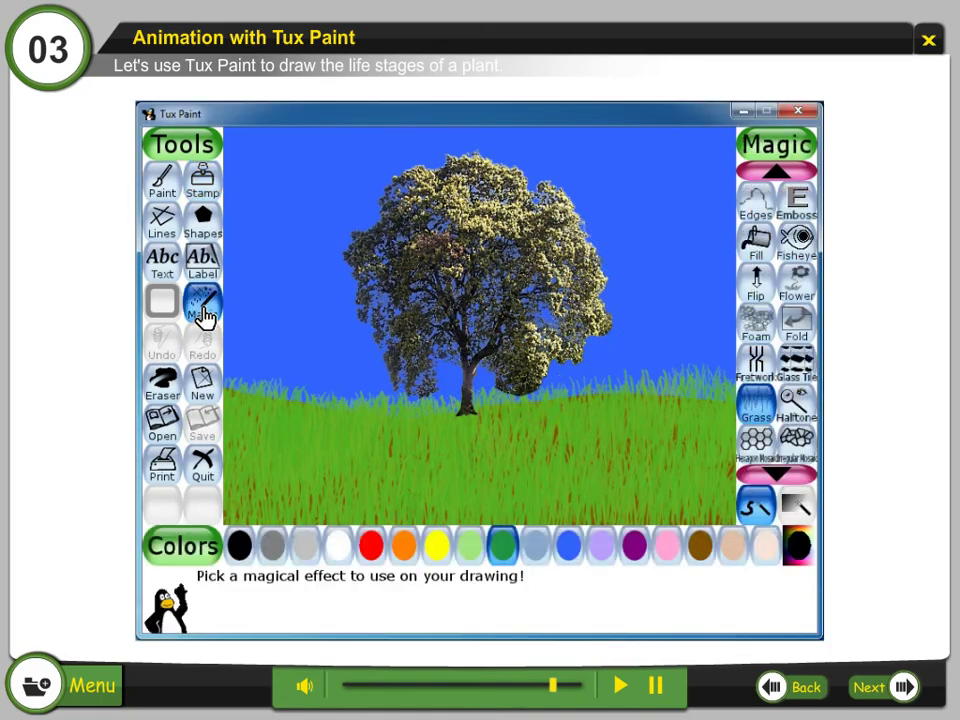
{"action": "mouse_move", "coordinate": [340, 452]}
{"action": "left_mouse_down"}
{"action": "mouse_move", "coordinate": [529, 429]}
{"action": "mouse_move", "coordinate": [422, 510]}
{"action": "mouse_move", "coordinate": [600, 491]}
{"action": "left_mouse_up"}
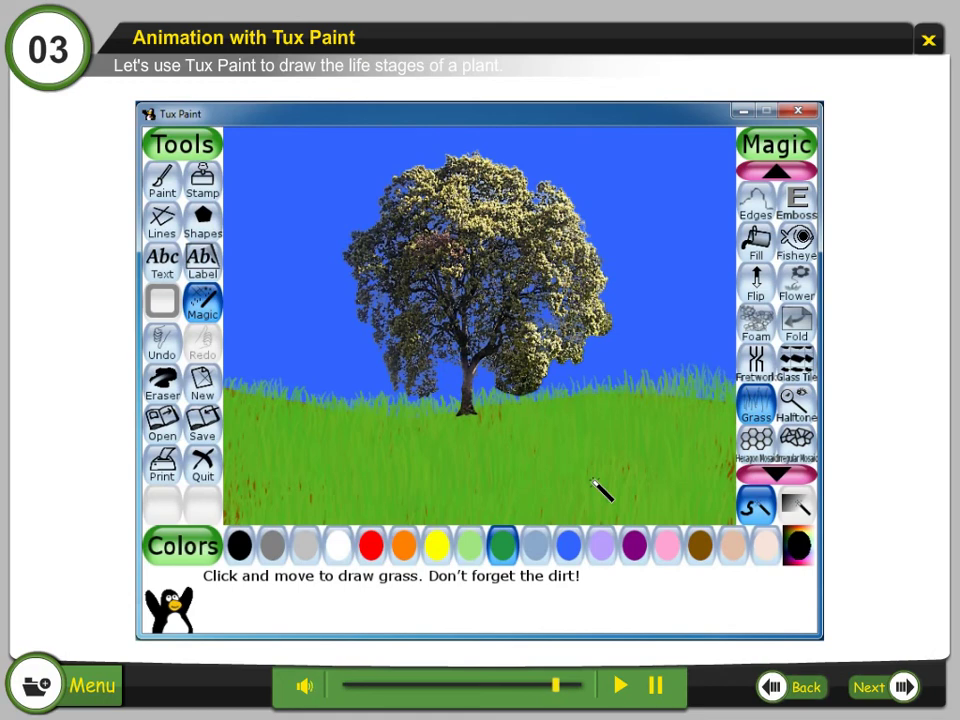
{"action": "left_click", "coordinate": [203, 440]}
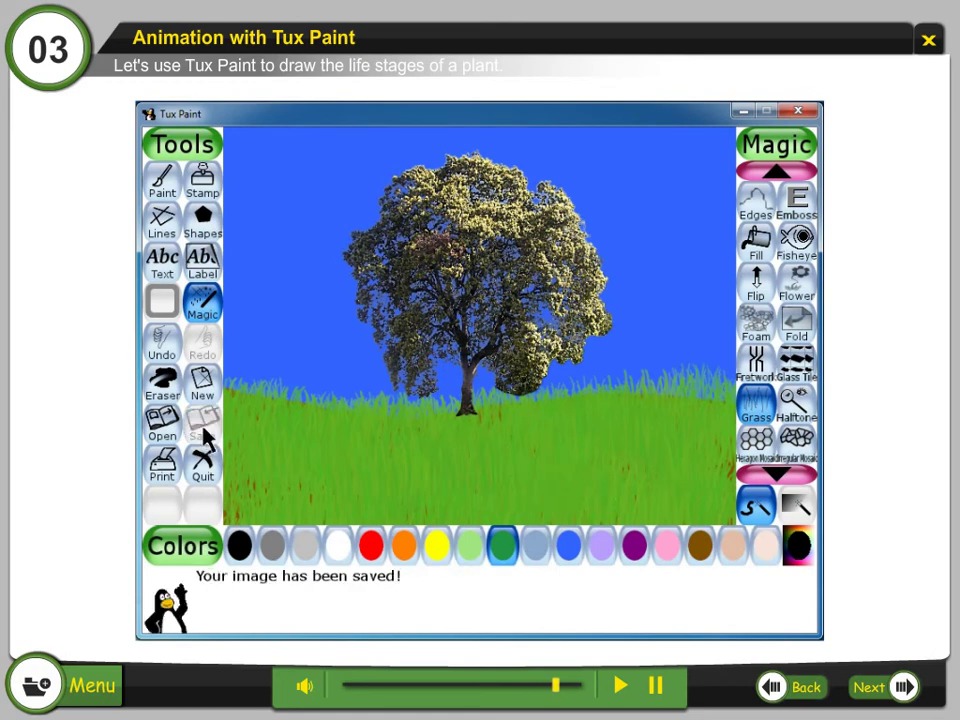